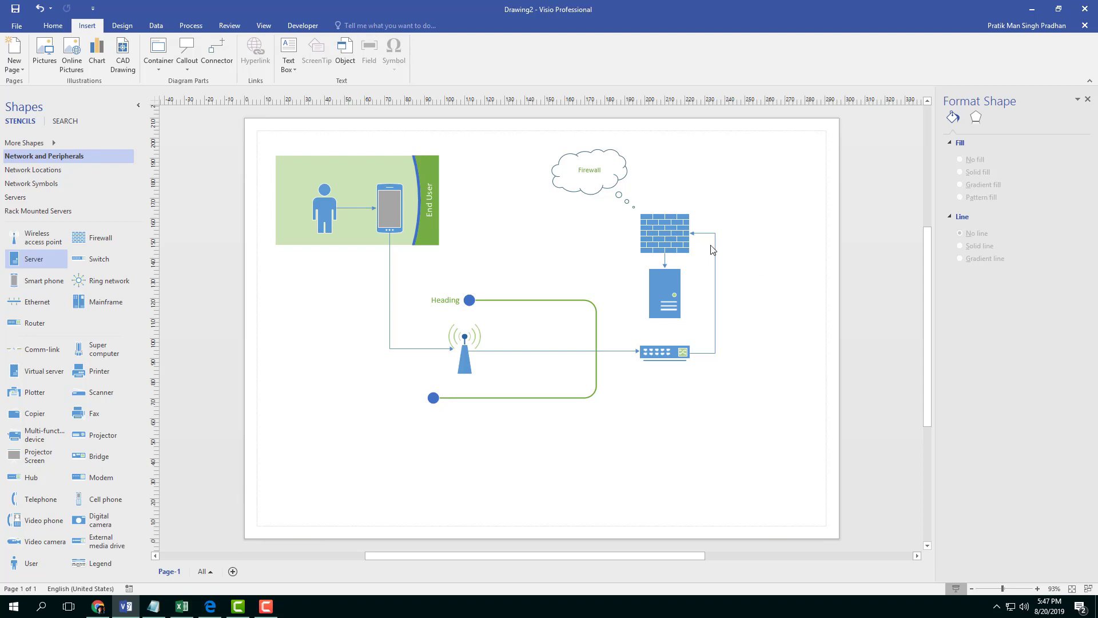
Step: Select the firewall shape in the network diagram
left_click(679, 230)
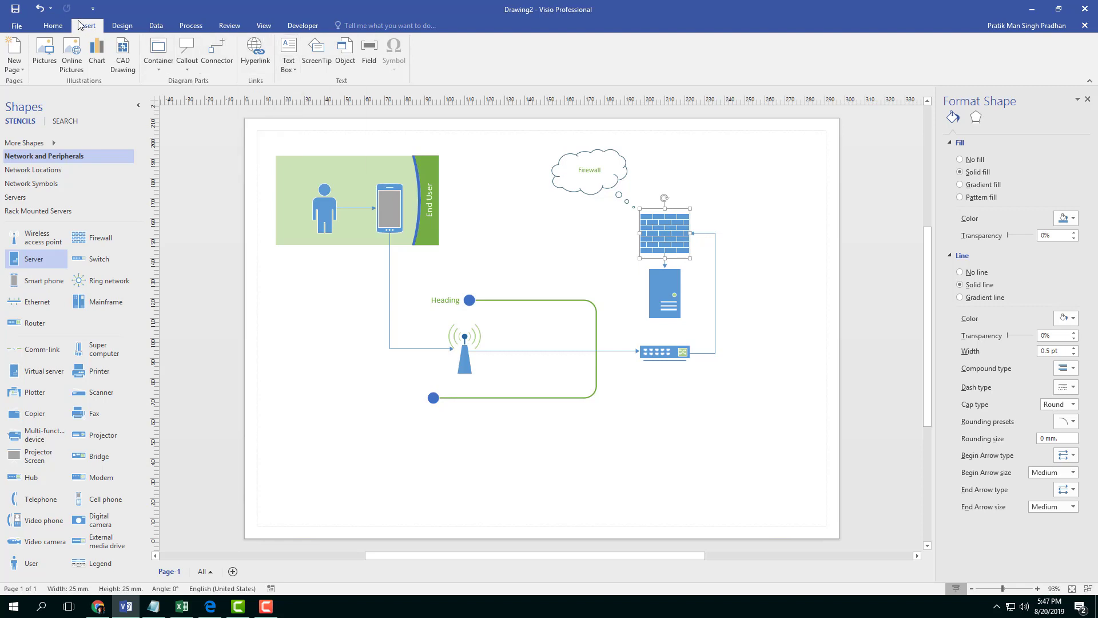
left_click(256, 52)
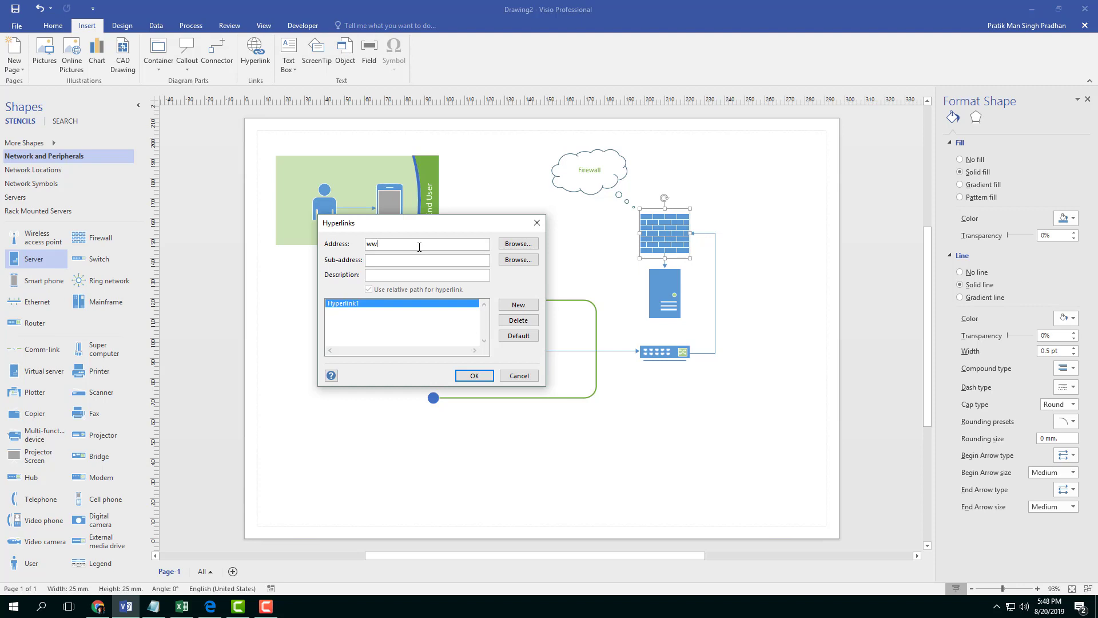
type("www.youtu")
left_click(361, 307)
type("You")
left_click(464, 376)
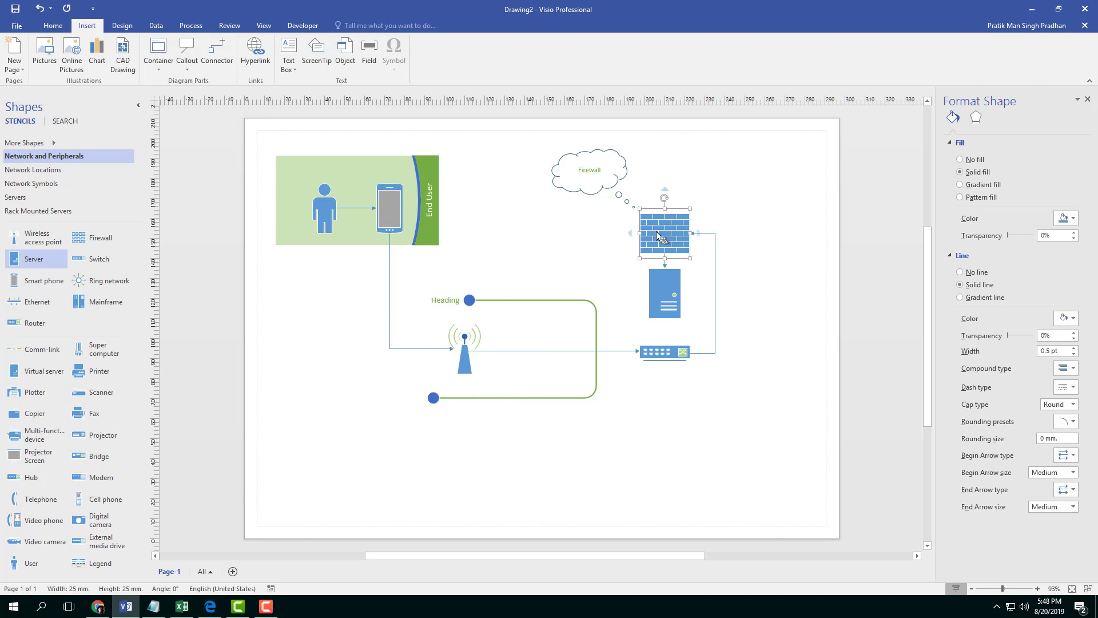
mouse_move(658, 236)
left_click(656, 235, "ctrl")
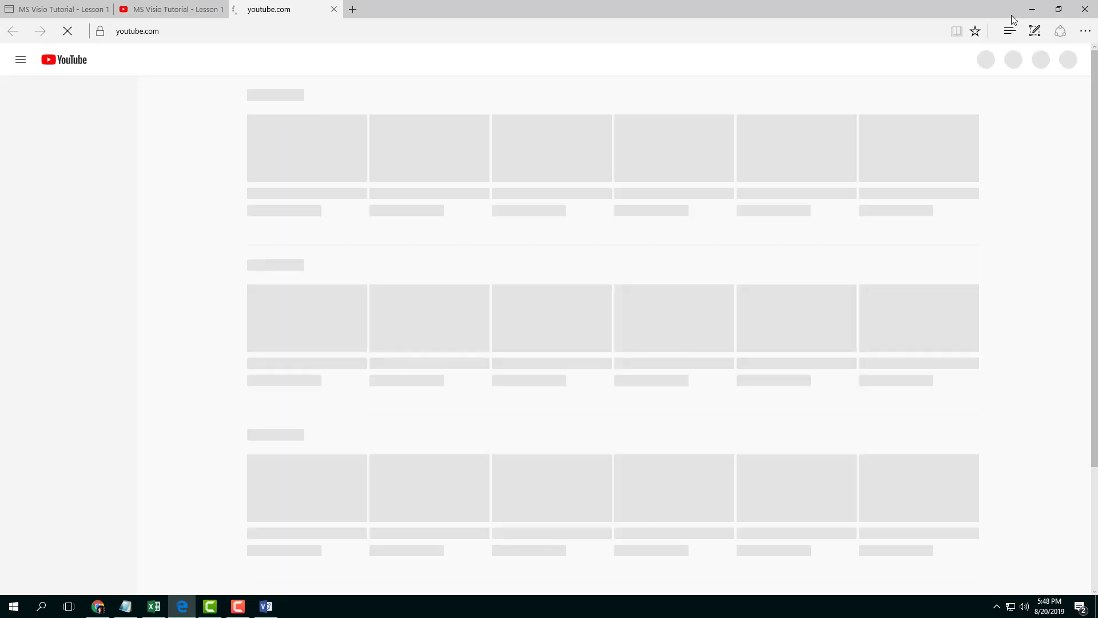
Step: Minimize Edge showing youtube.com to return to the Visio diagram
left_click(1032, 9)
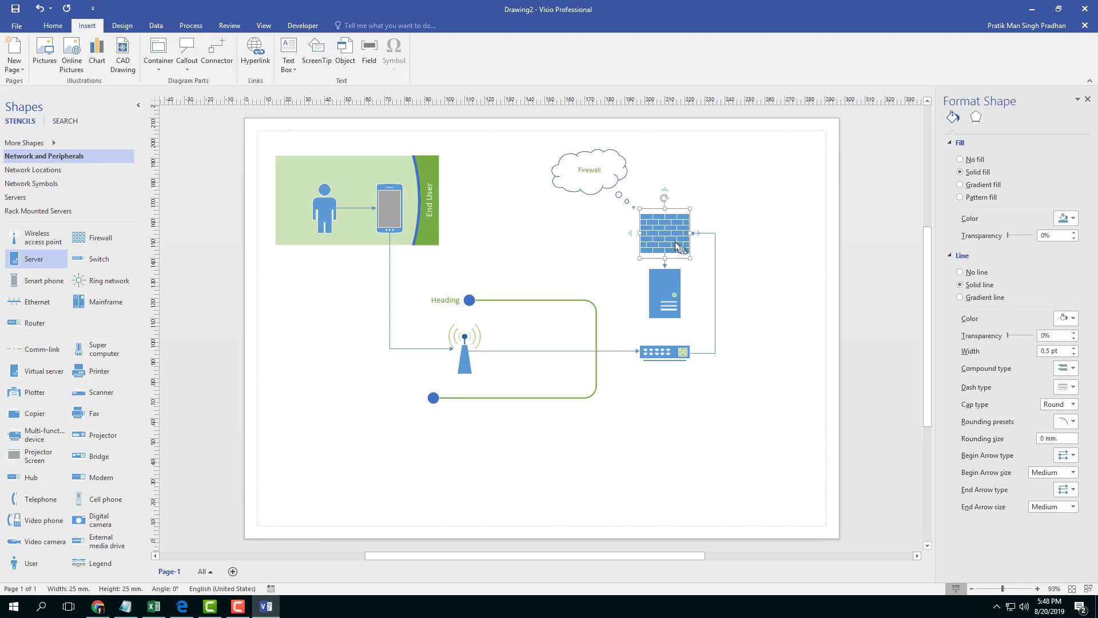
Step: Start a hyperlink on the server shape, browsing local files with All Files shown
left_click(667, 279)
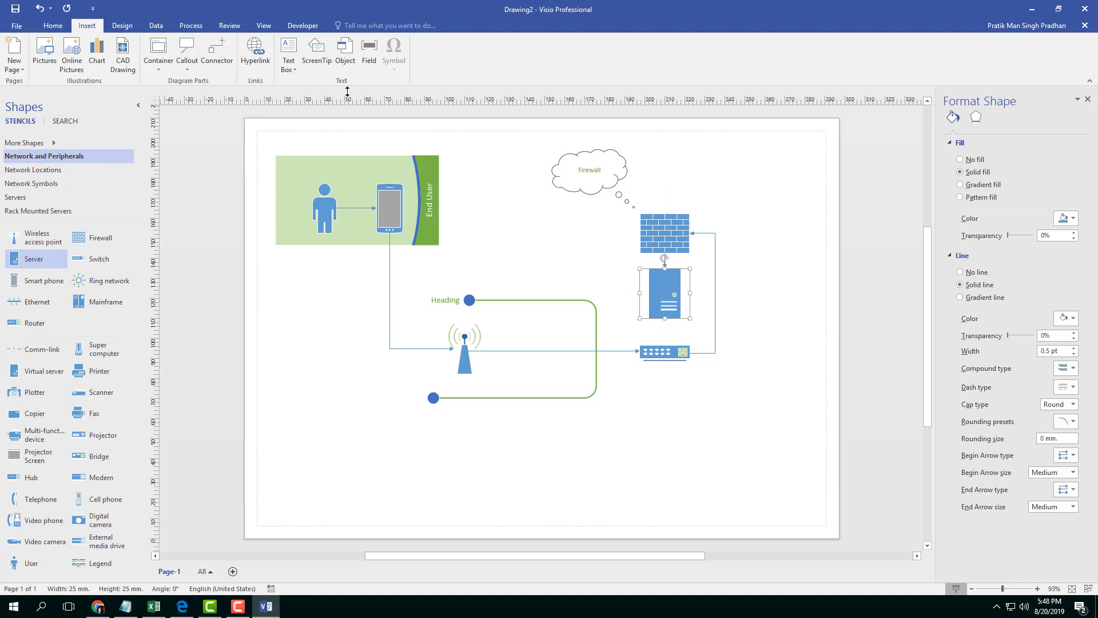
left_click(256, 49)
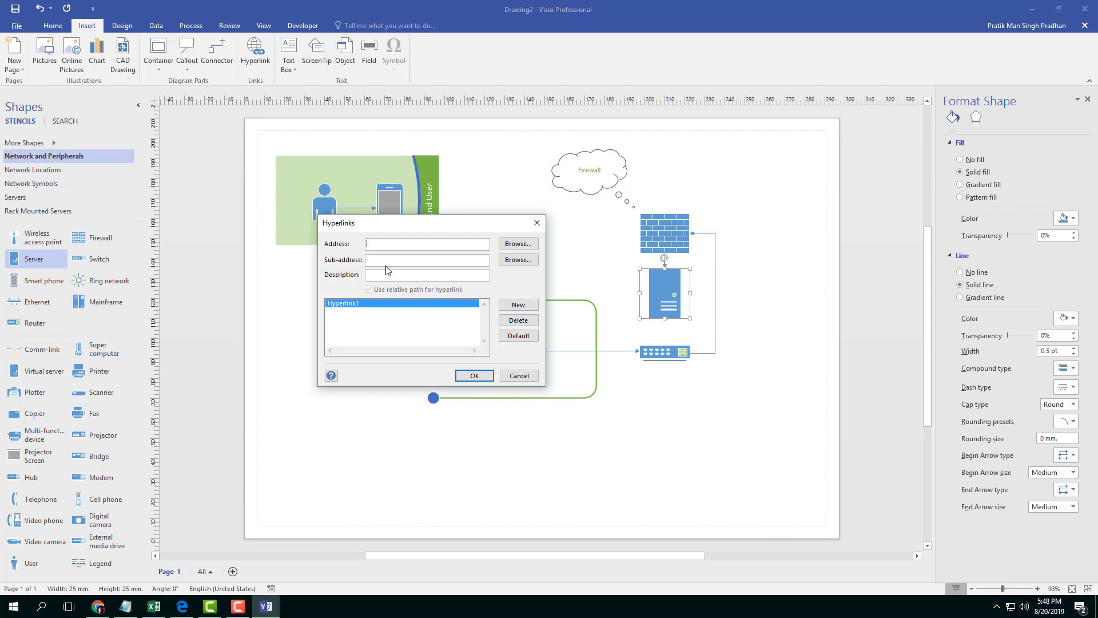
left_click(513, 245)
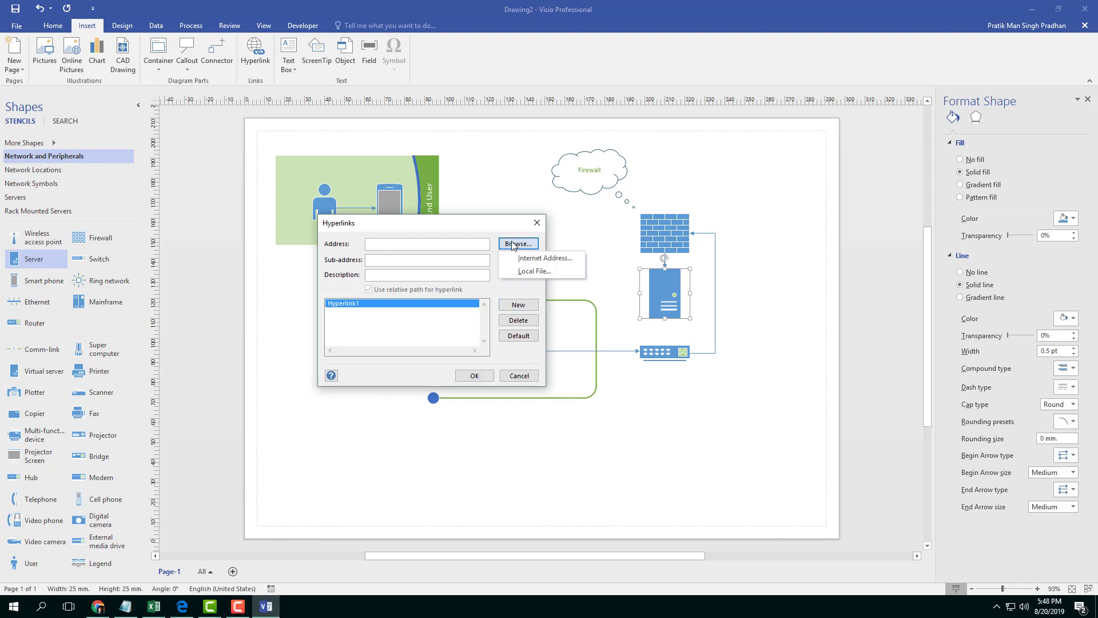
left_click(531, 271)
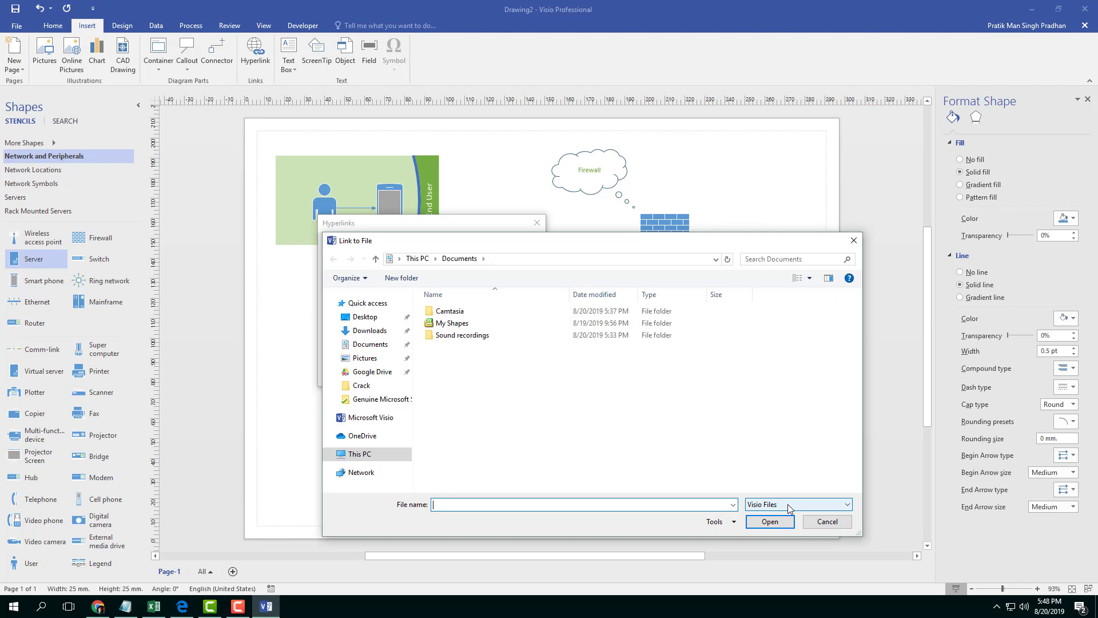
left_click(777, 503)
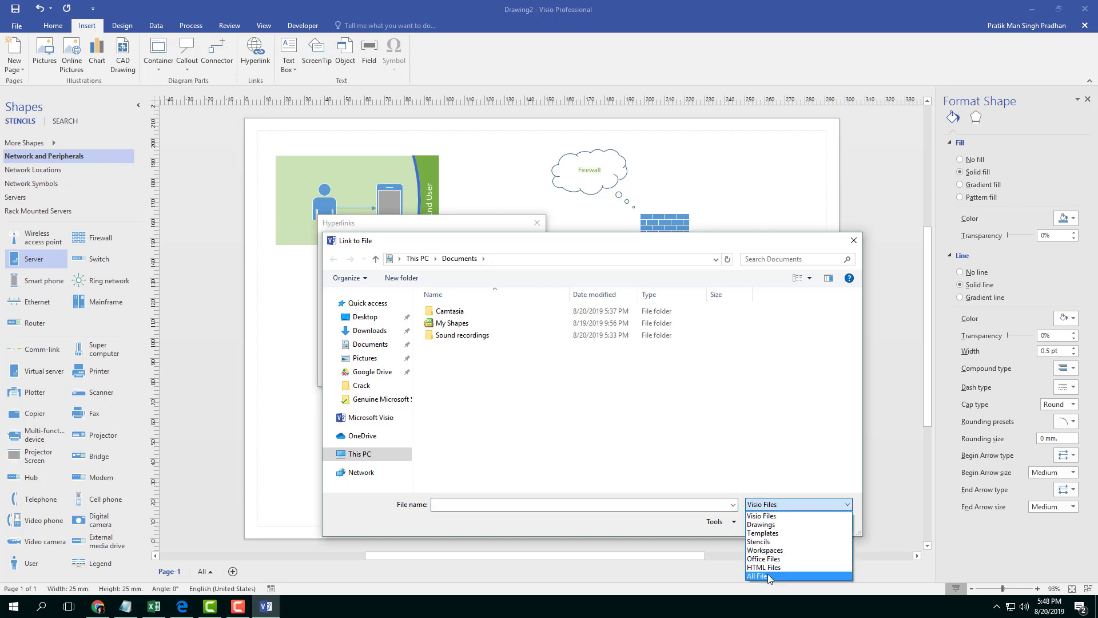
left_click(767, 574)
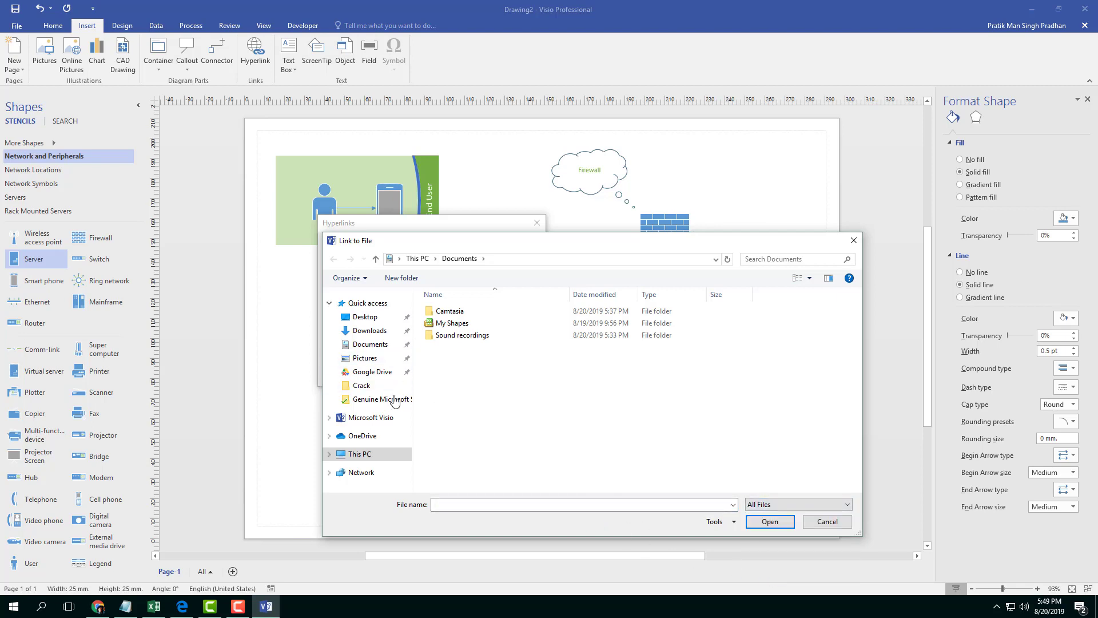
Step: Choose K:\Pictures\IMG_0156.JPG as the server's link target
left_click(330, 454)
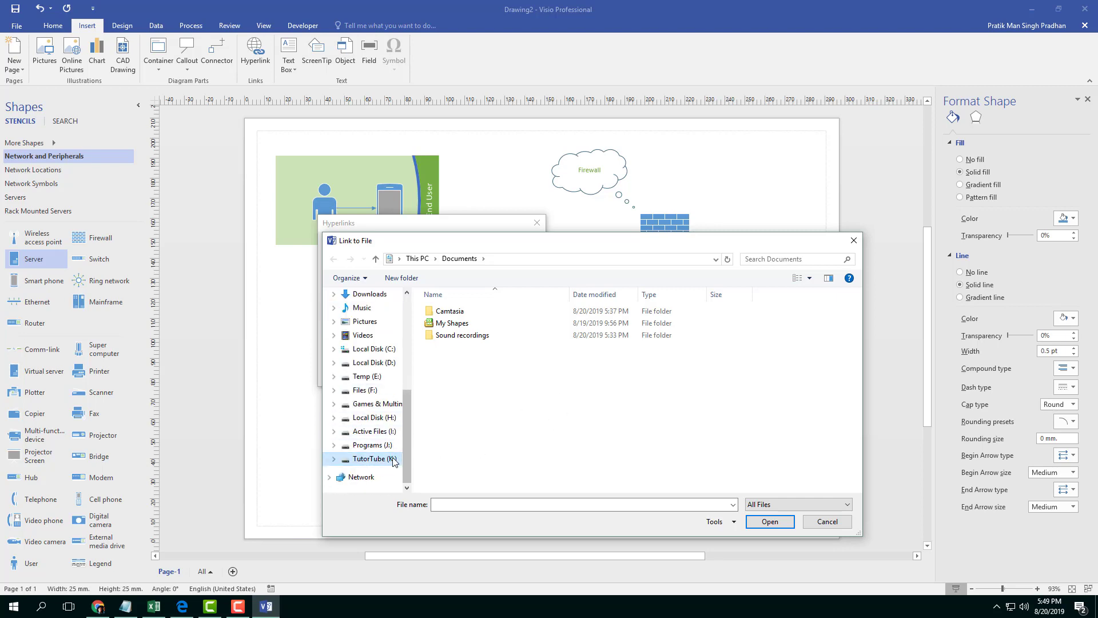
left_click(384, 458)
scroll(486, 420, "down", 5)
scroll(486, 420, "up", 5)
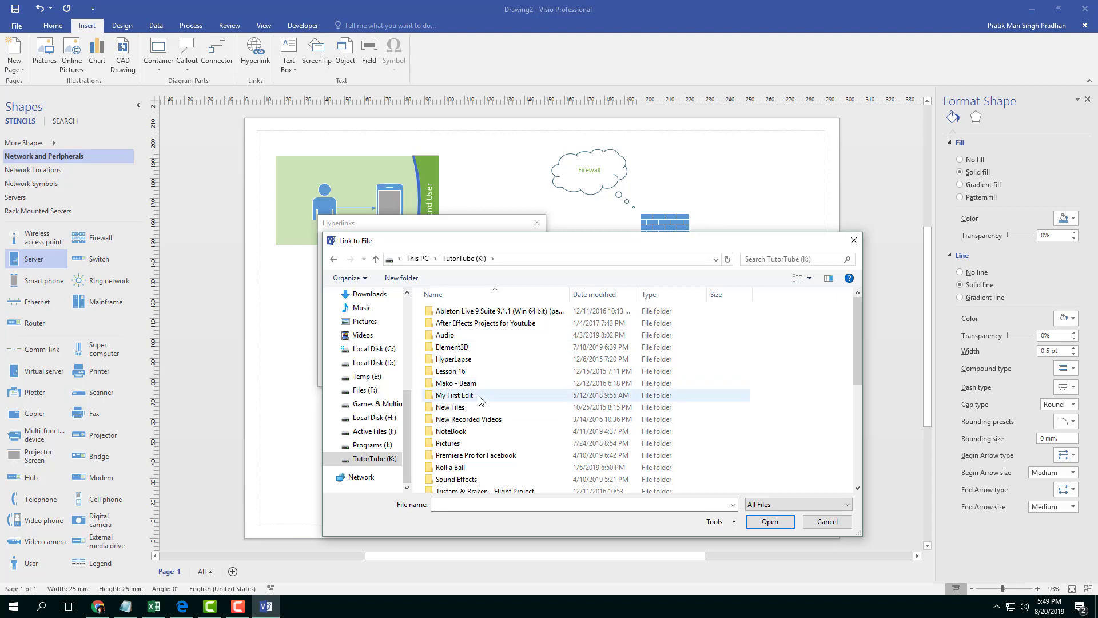
left_click(475, 445)
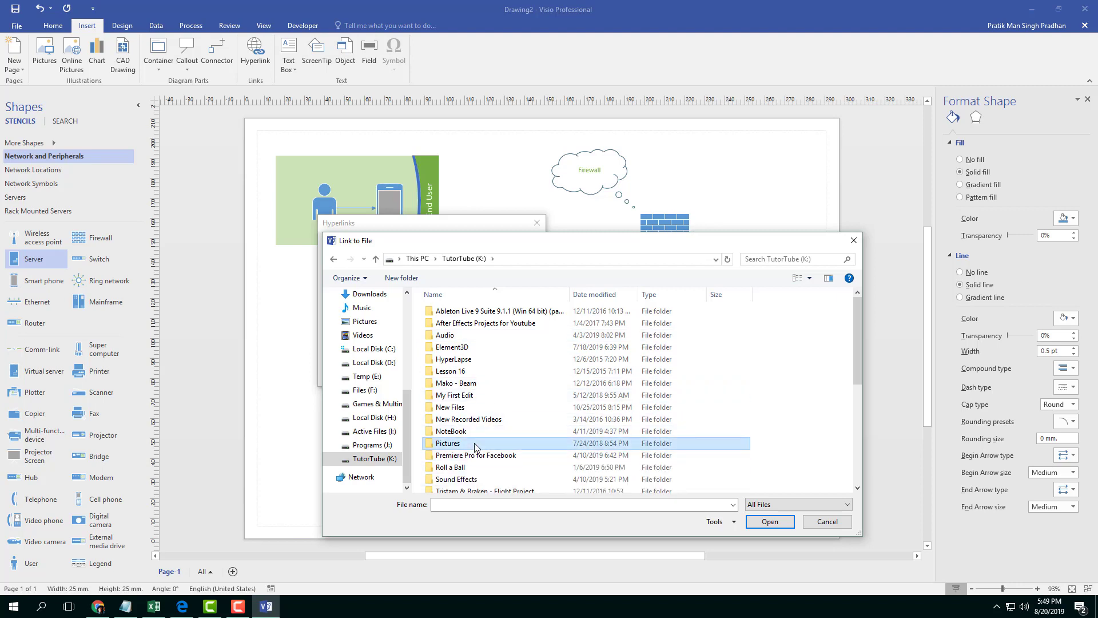
double_click(456, 446)
left_click(461, 407)
left_click(772, 521)
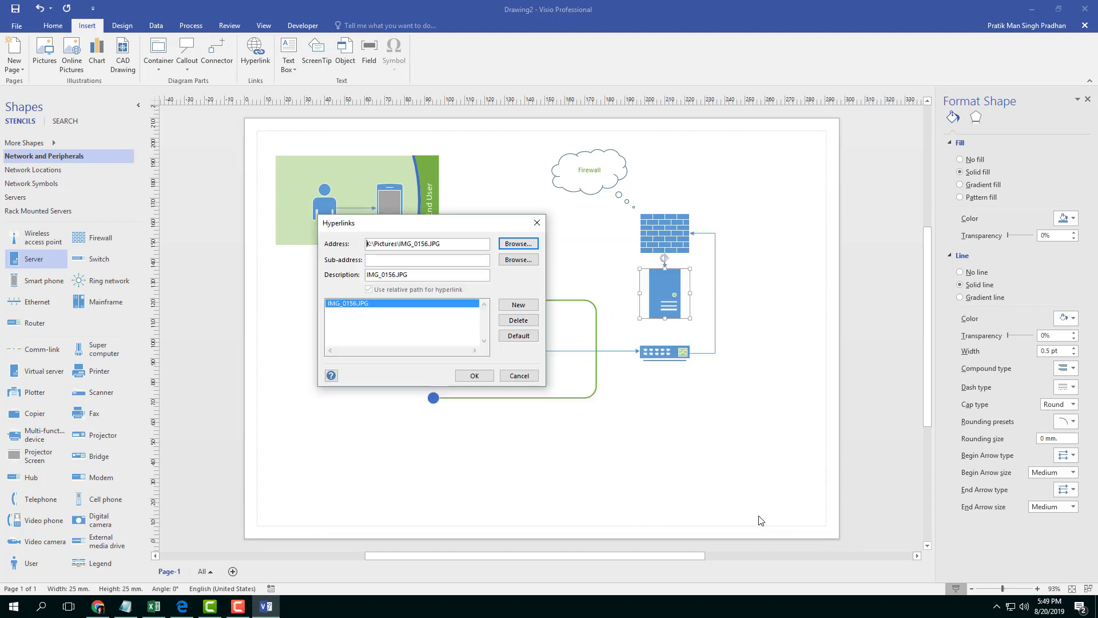
Step: Set the server link's description to Boats and confirm the hyperlink
left_click_drag(459, 242, 353, 241)
left_click(451, 247)
double_click(372, 279)
type("Boats")
left_click(474, 375)
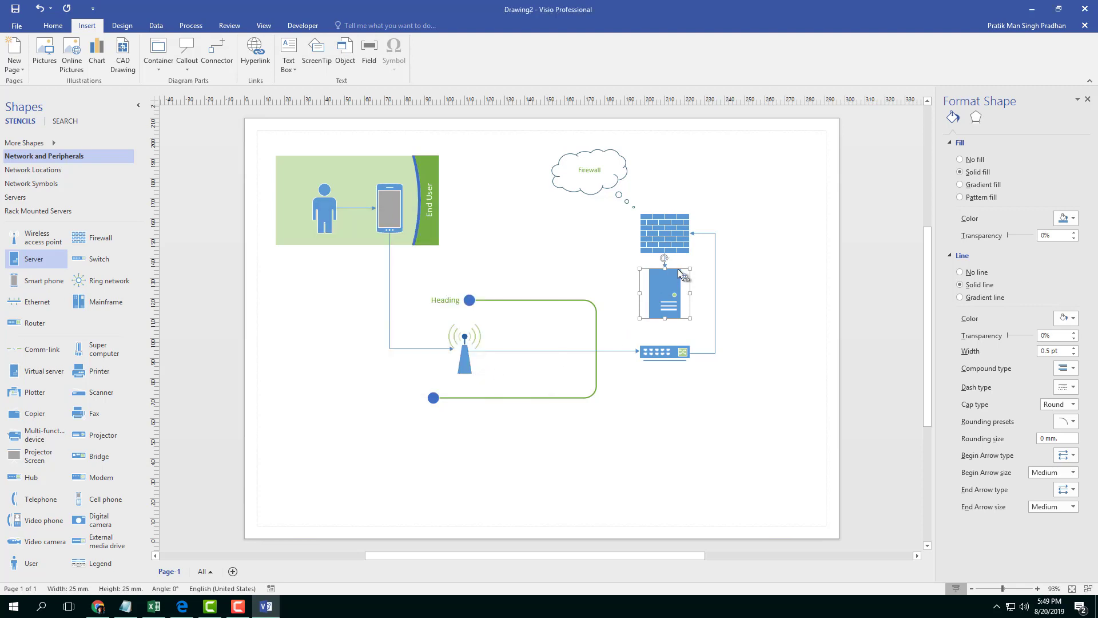
Step: Add a blank Page-2, return to Page-1 and select the switch shape
mouse_move(671, 281)
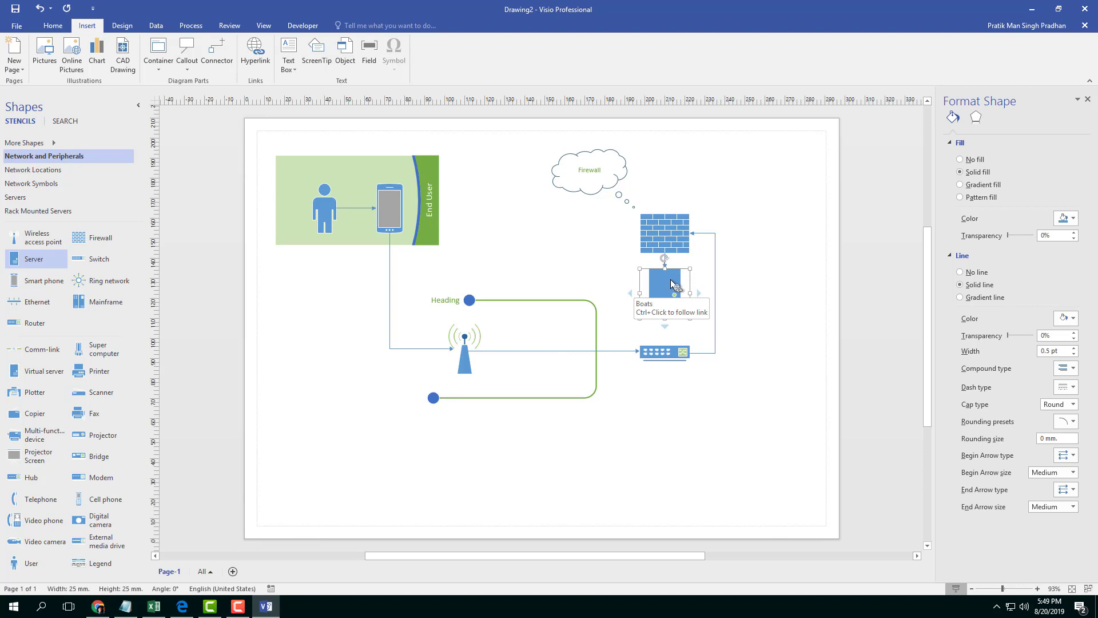
left_click(232, 572)
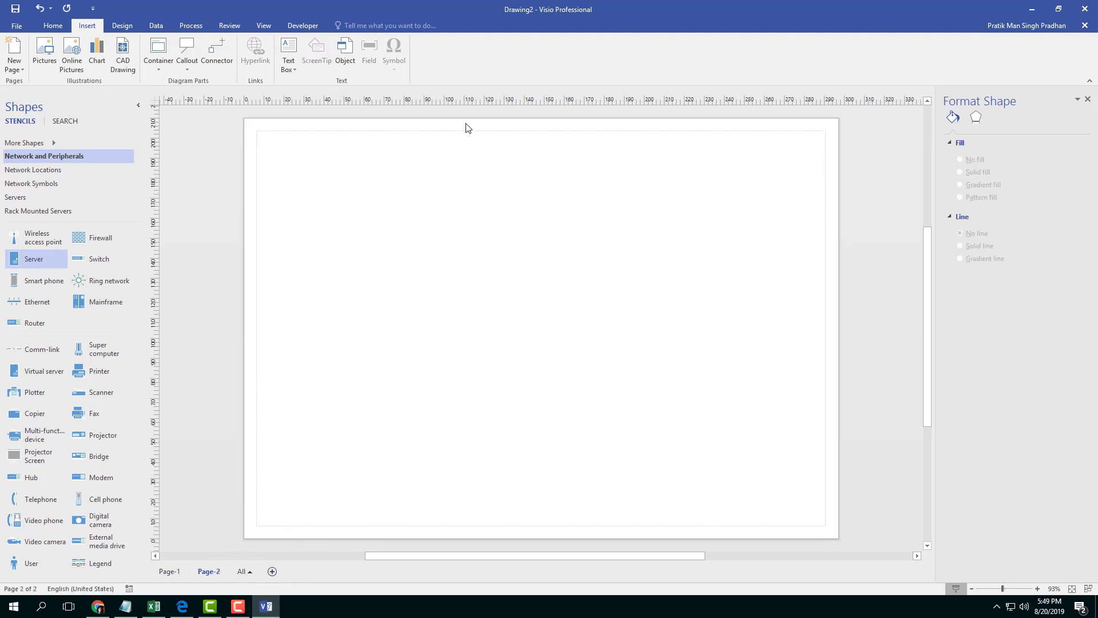
left_click(164, 573)
left_click(665, 351)
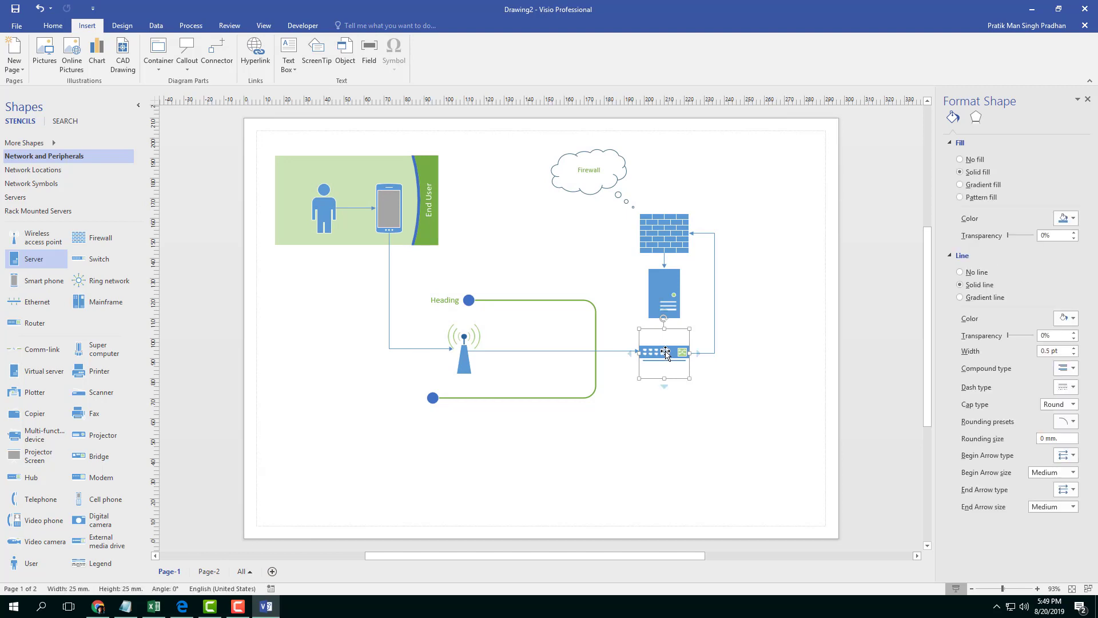
Step: Set the switch's hyperlink sub-address to Page-2 with Default Zoom
right_click(665, 351)
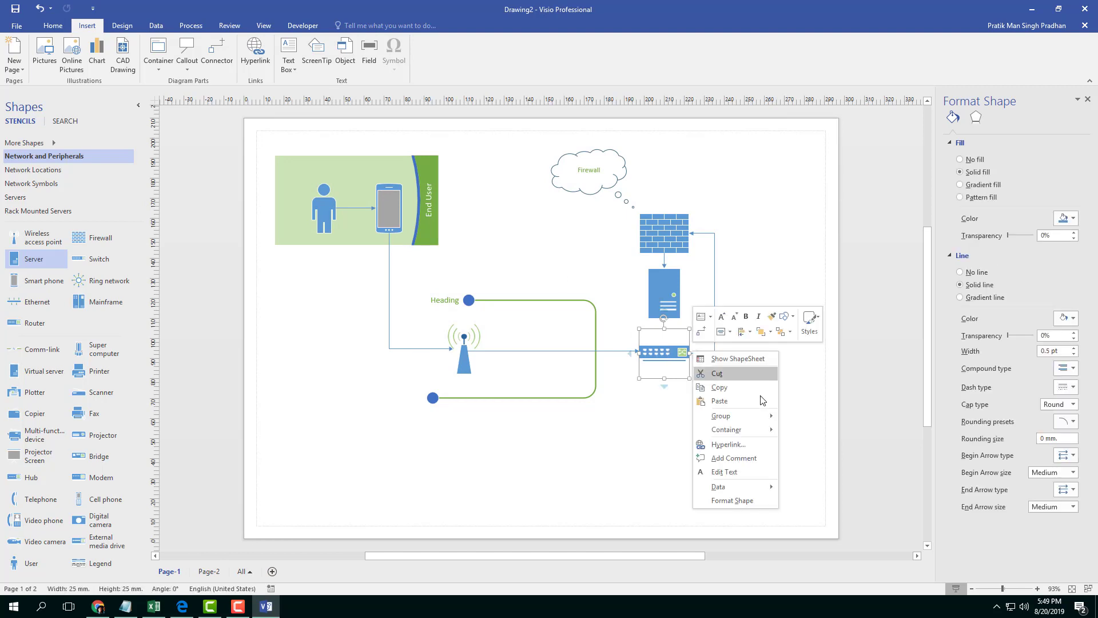
left_click(746, 444)
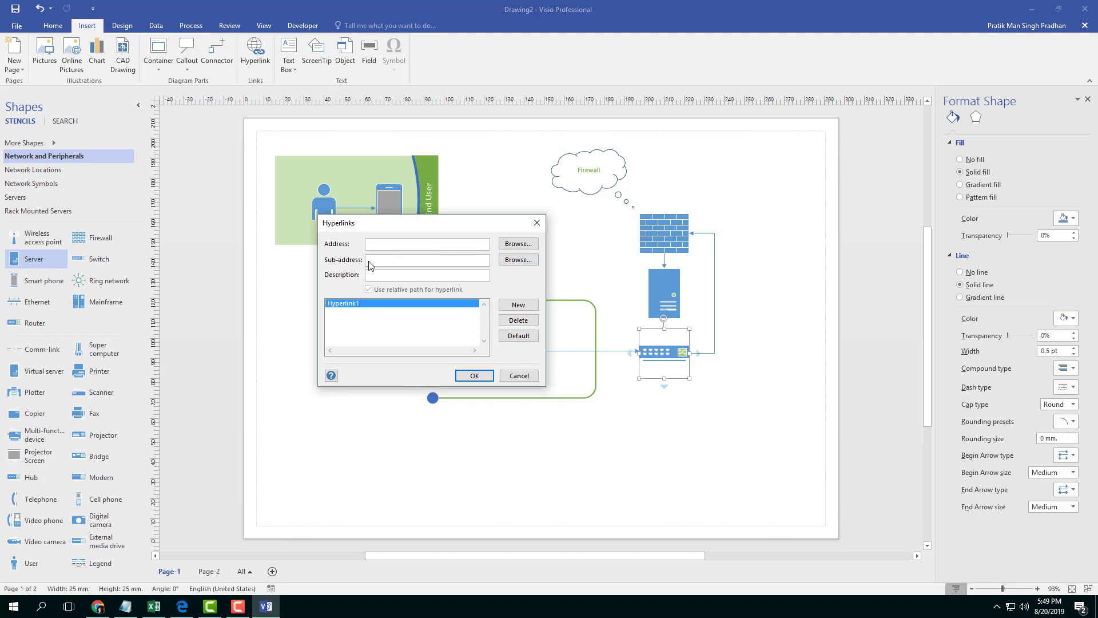
left_click(518, 260)
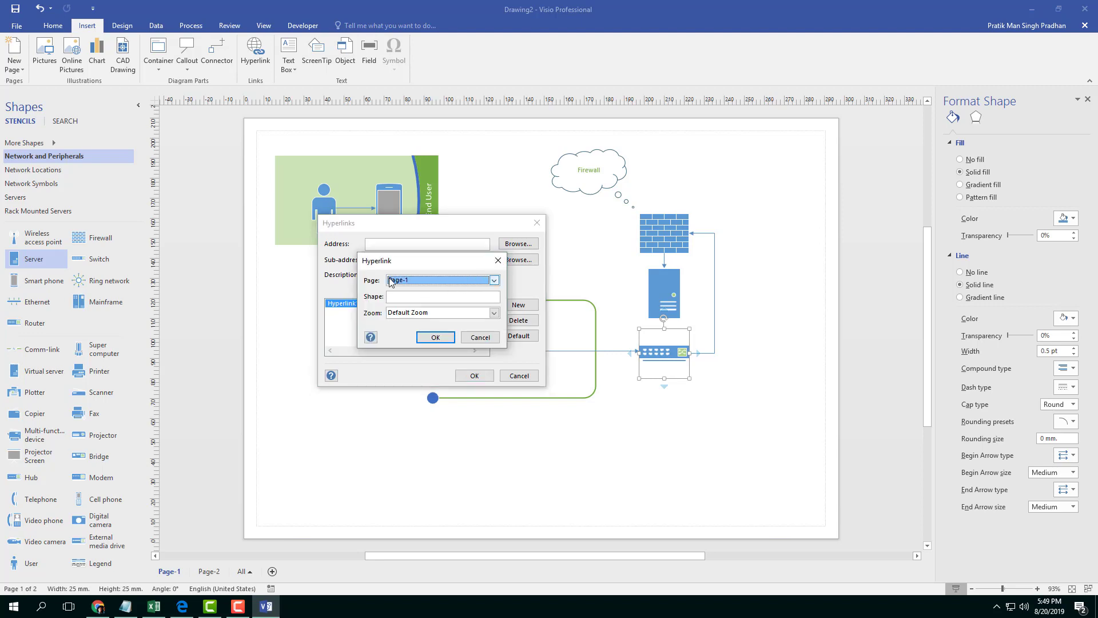
left_click(415, 282)
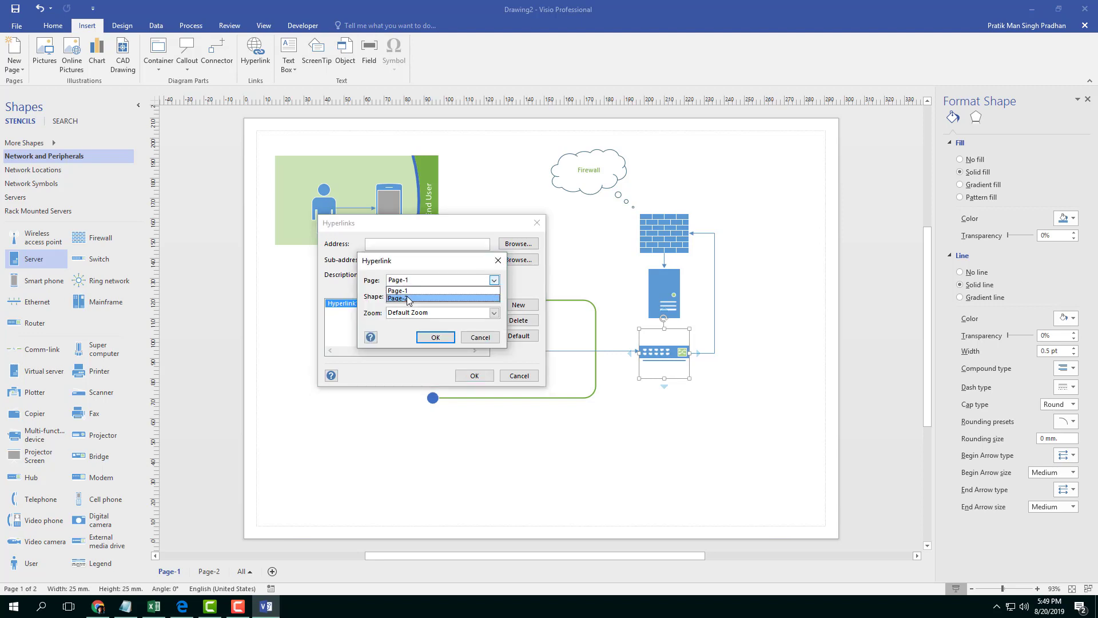
left_click(409, 298)
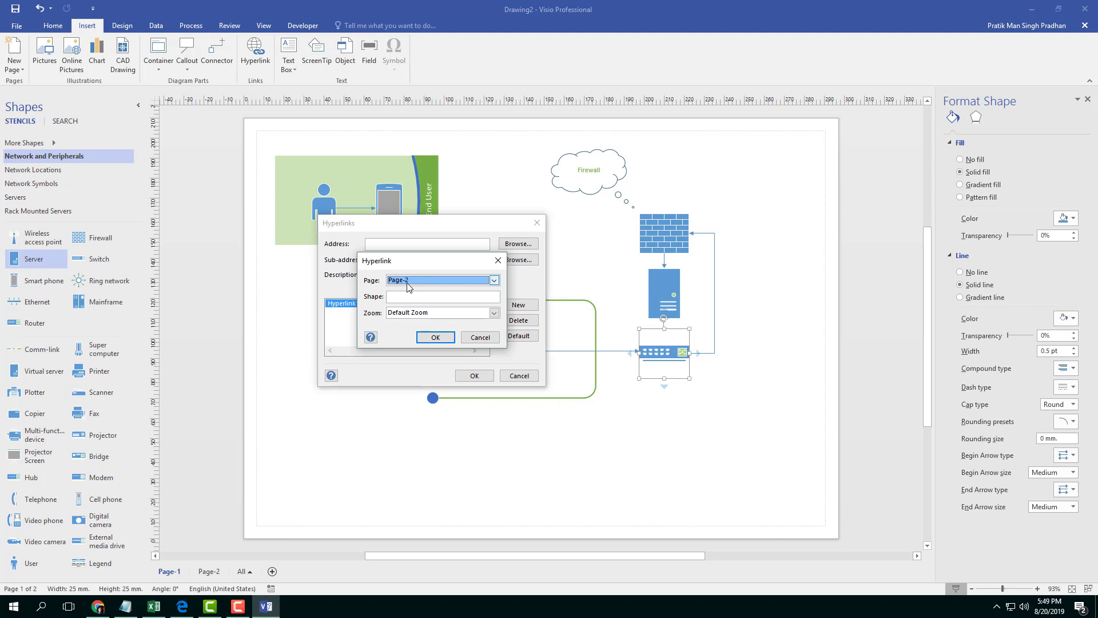
left_click(494, 313)
left_click(494, 314)
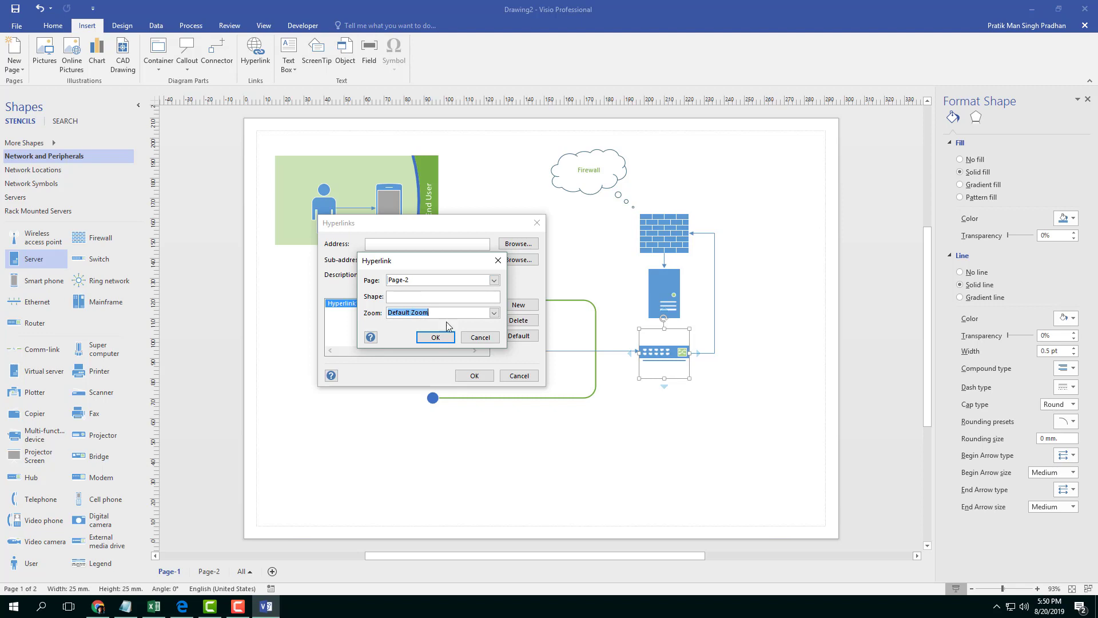
left_click(436, 338)
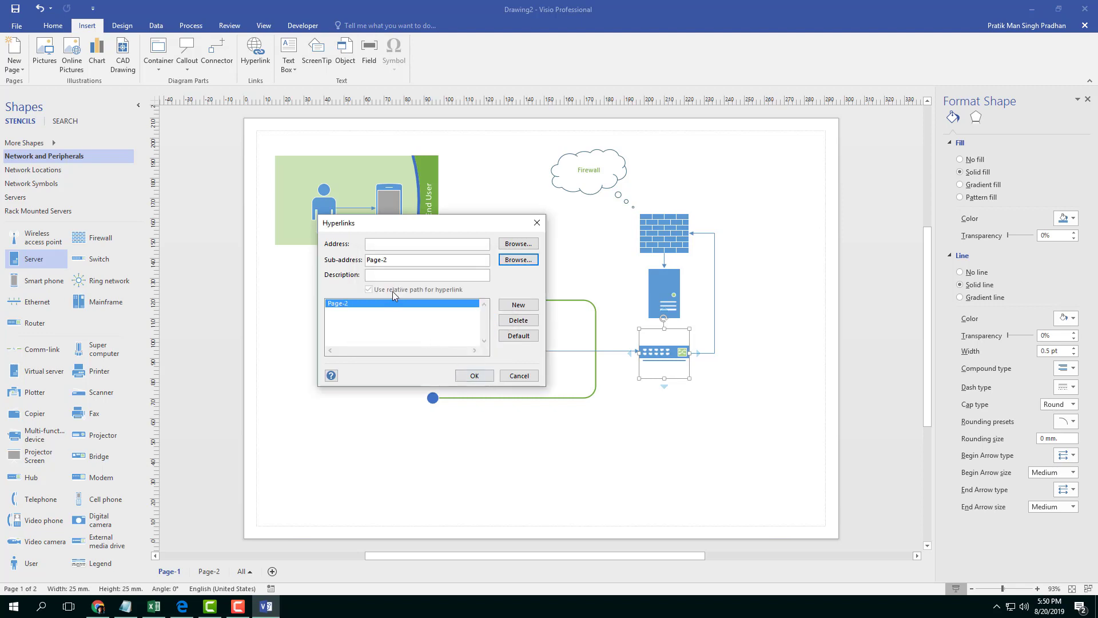
Step: Describe the switch link as 'Go to Next Page' and confirm it
left_click(402, 274)
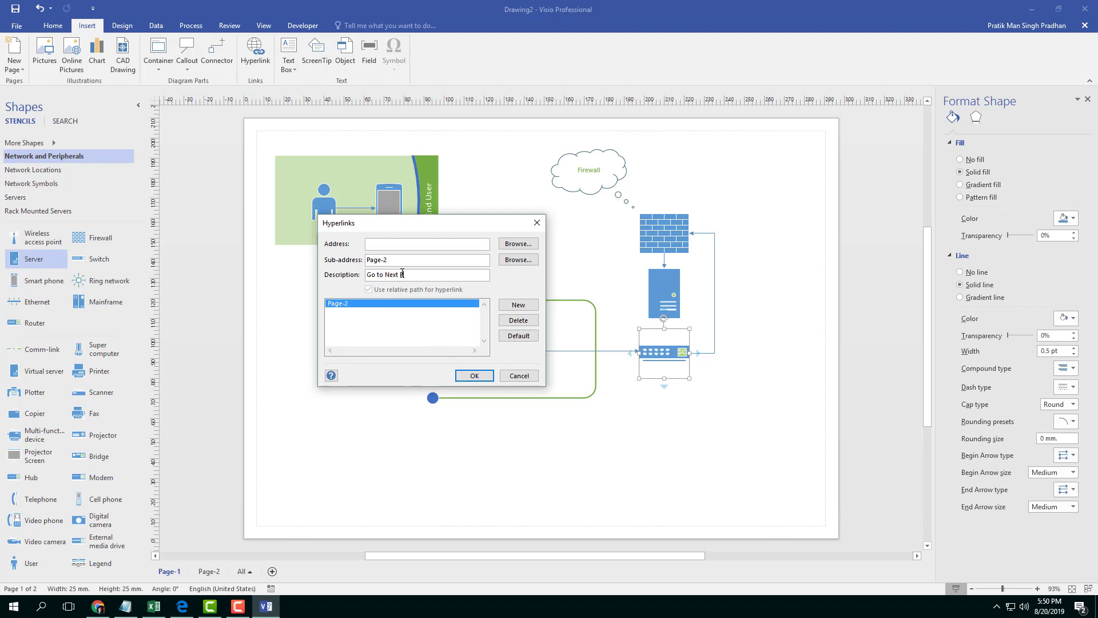
type("Go to Next Page")
left_click(474, 375)
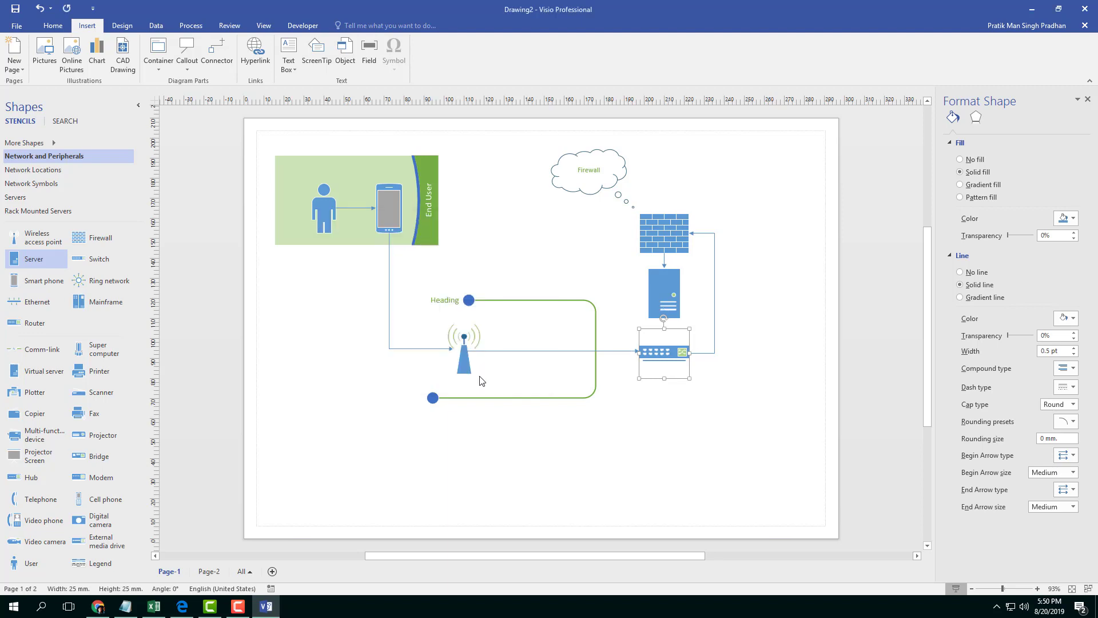
right_click(662, 351)
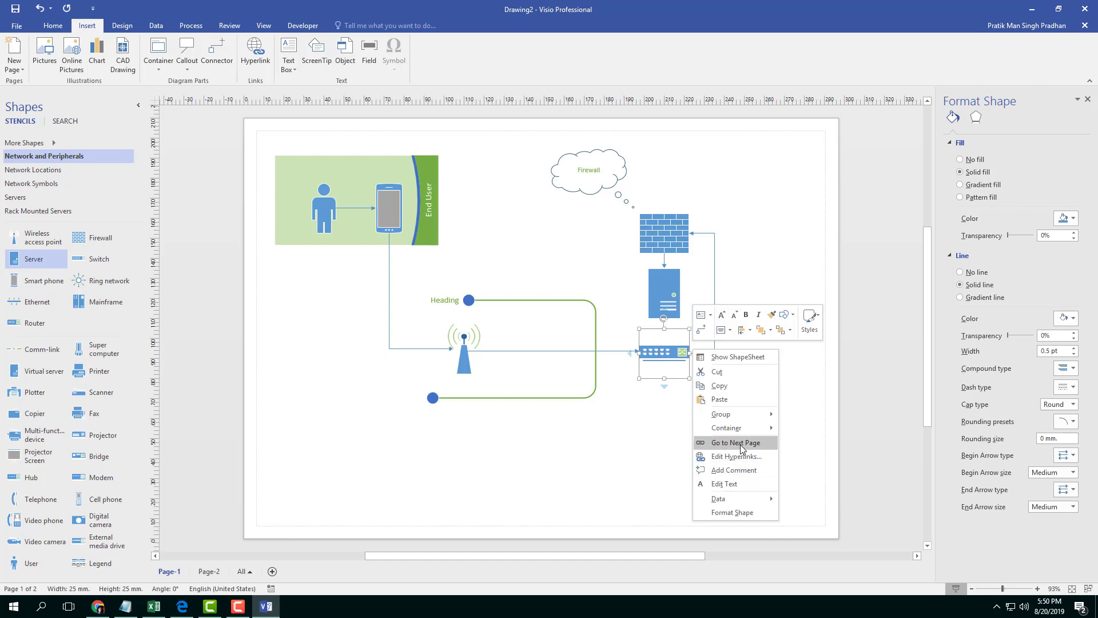
left_click(670, 356)
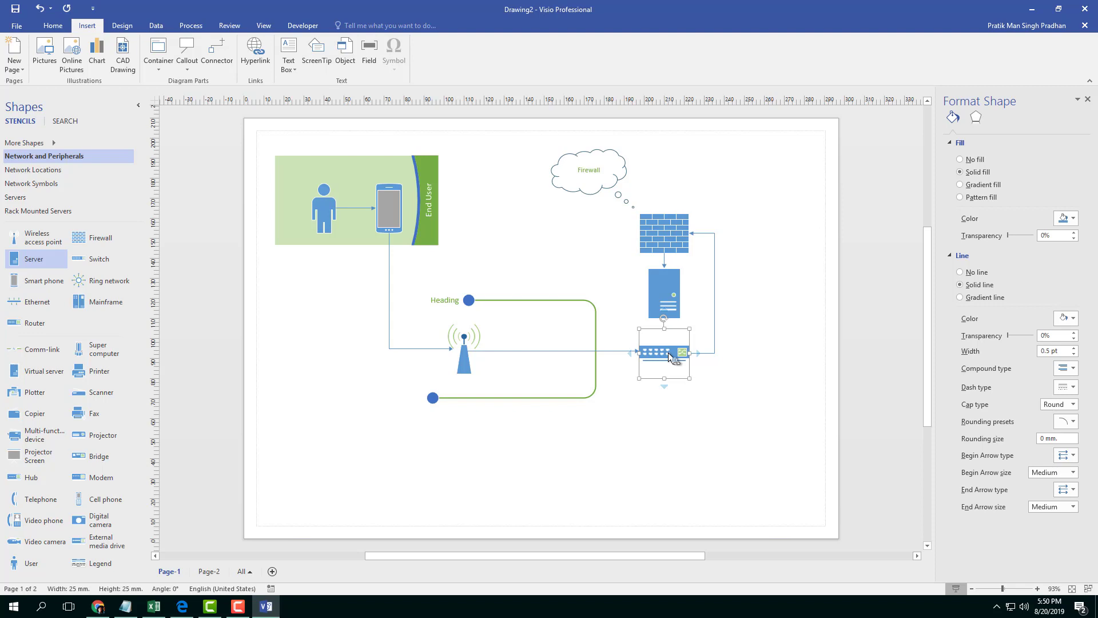
left_click(670, 355, "ctrl")
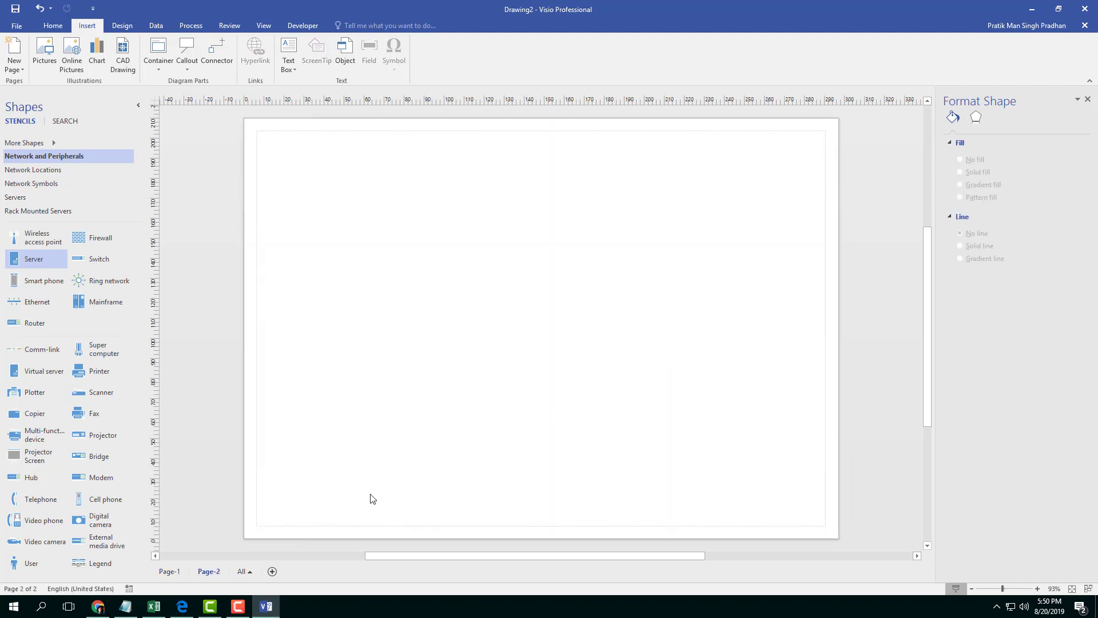
left_click(171, 574)
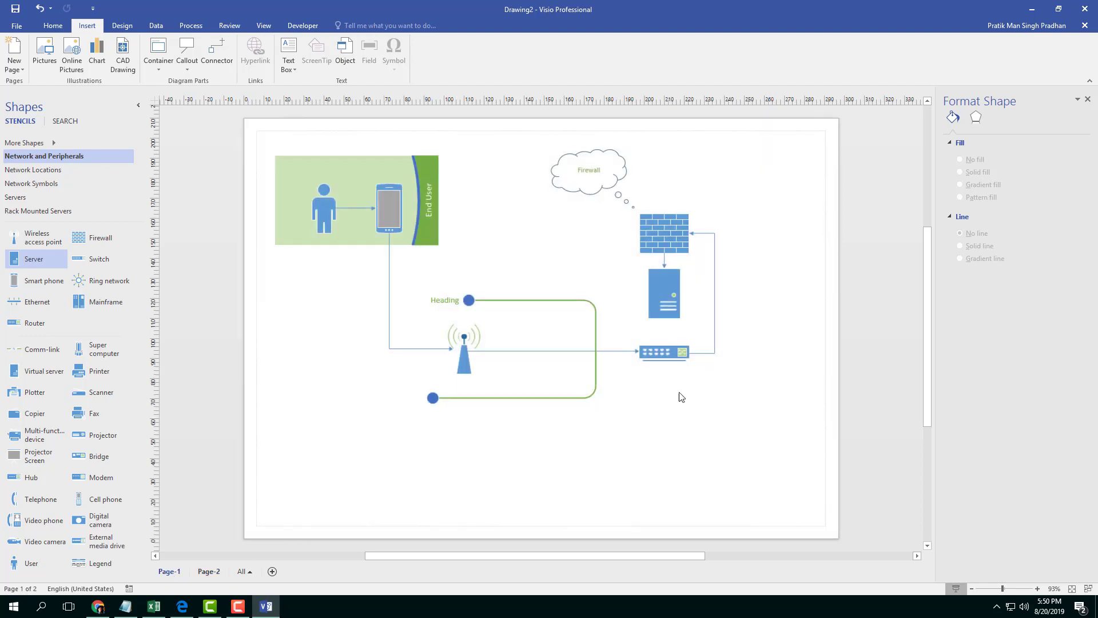
left_click(661, 352)
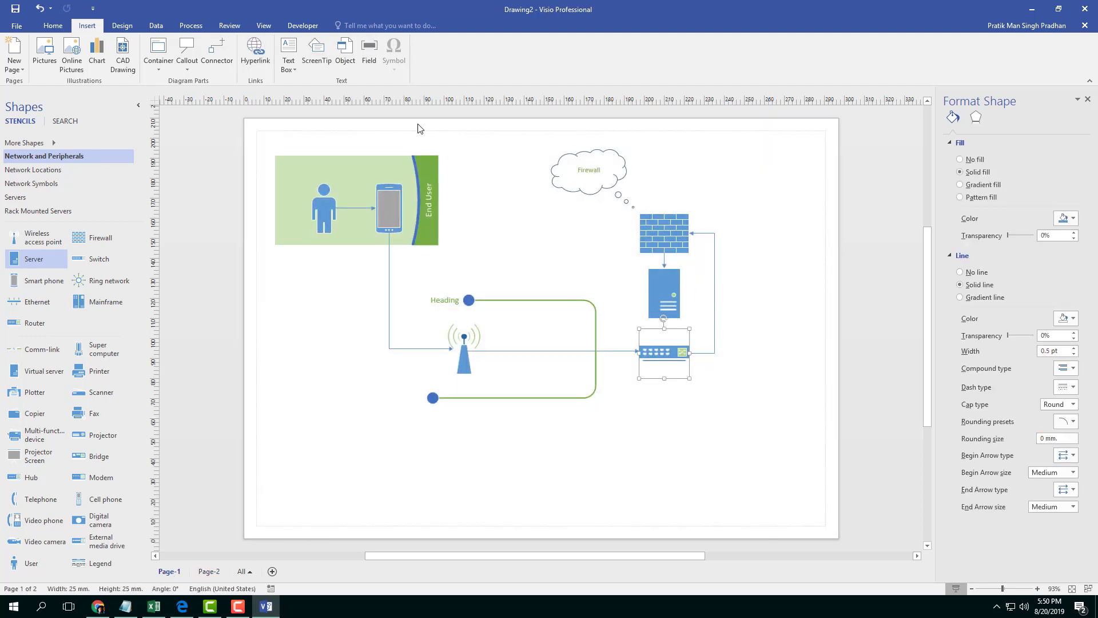
left_click(255, 55)
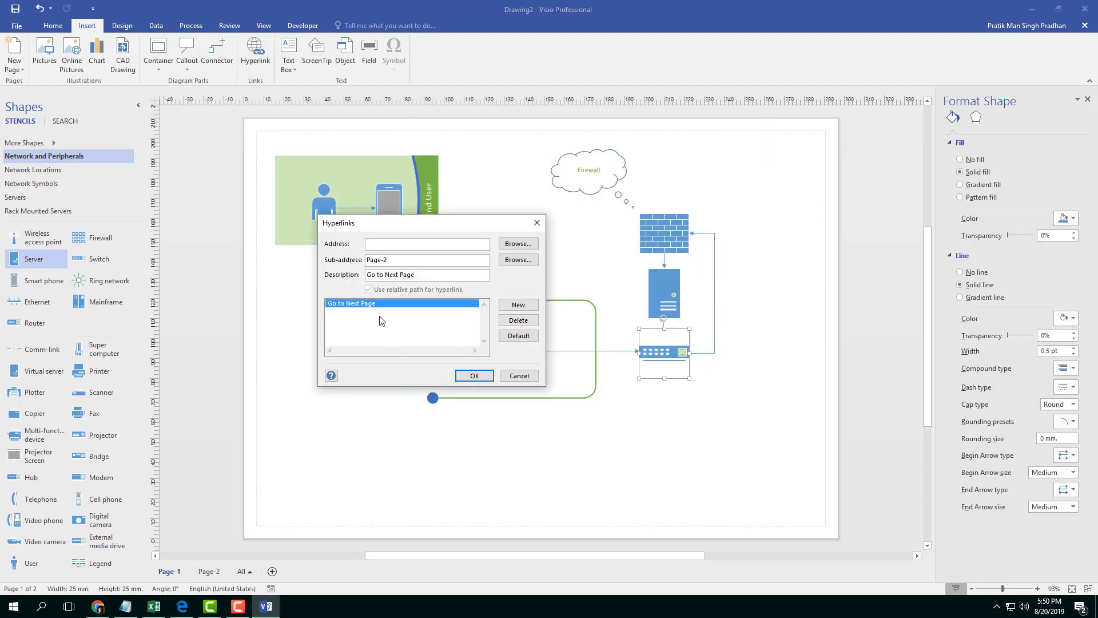
left_click(524, 307)
type("www.youtube.com")
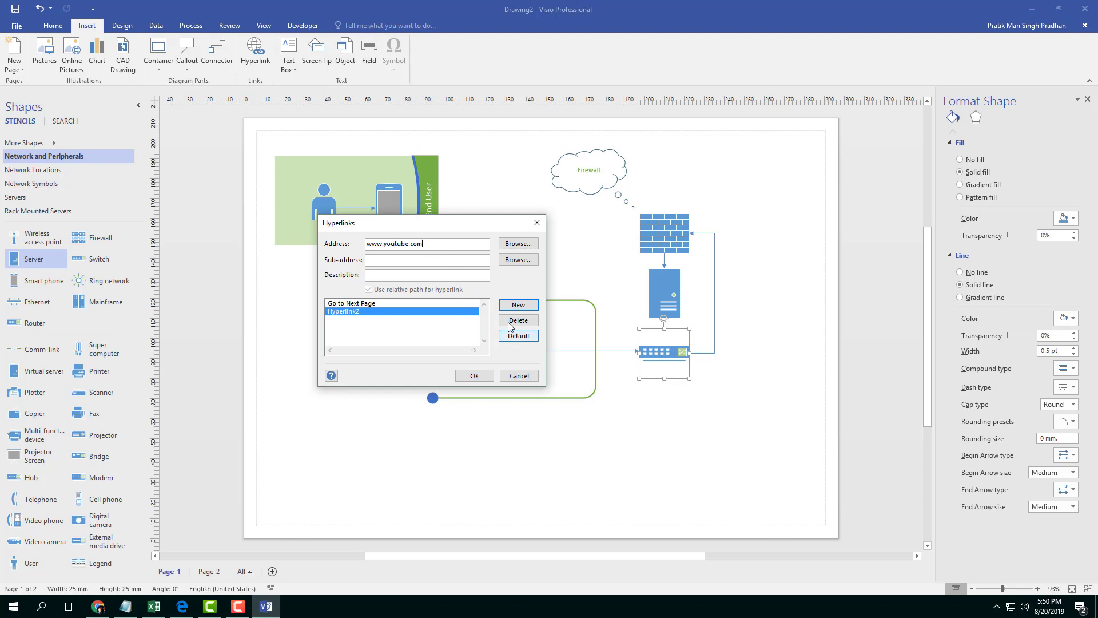
left_click(396, 276)
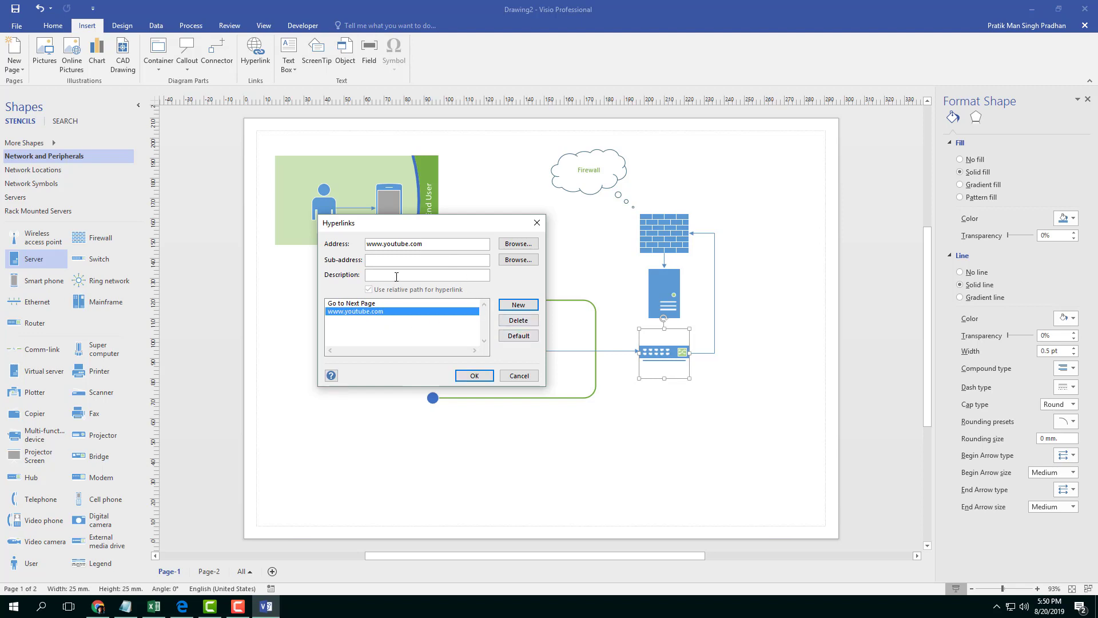
left_click(391, 303)
left_click(391, 311)
left_click(473, 375)
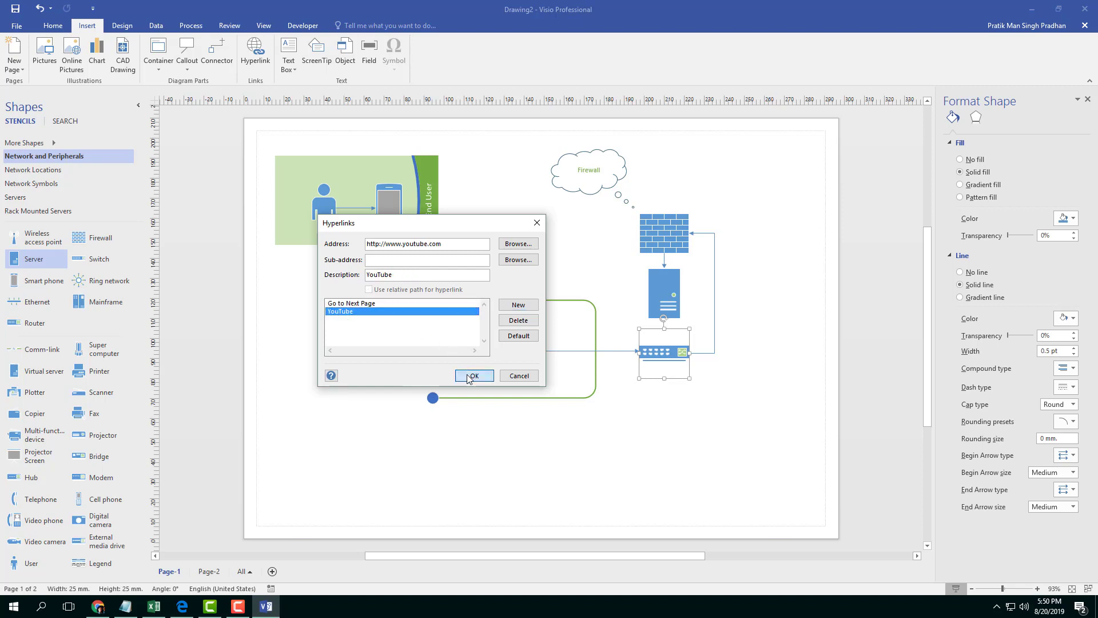
left_click(672, 357, "ctrl")
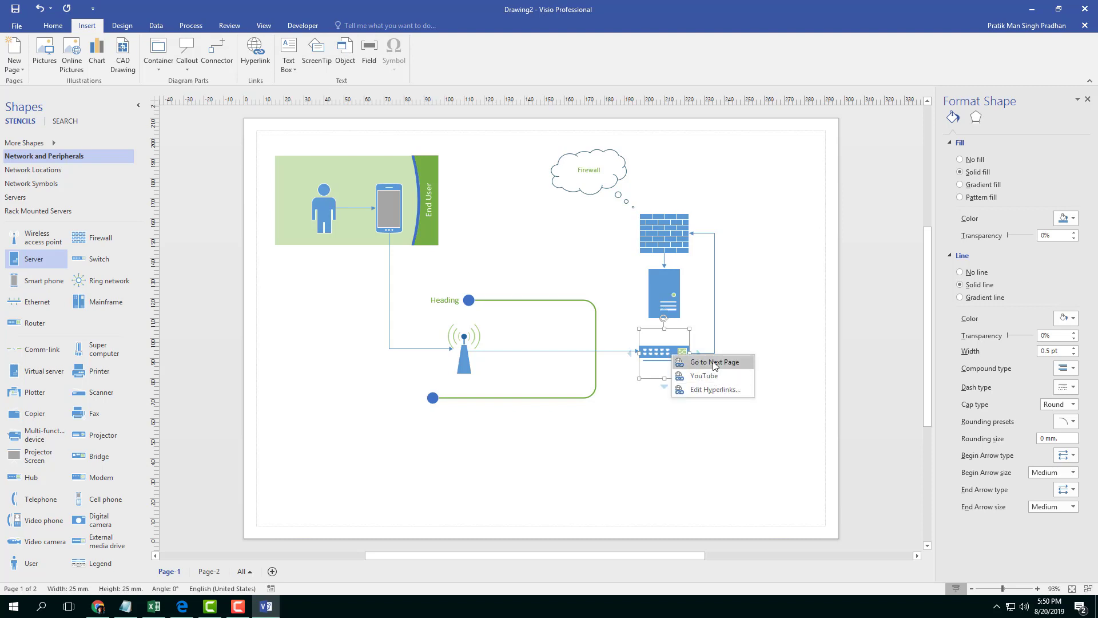
left_click(676, 368)
right_click(681, 353)
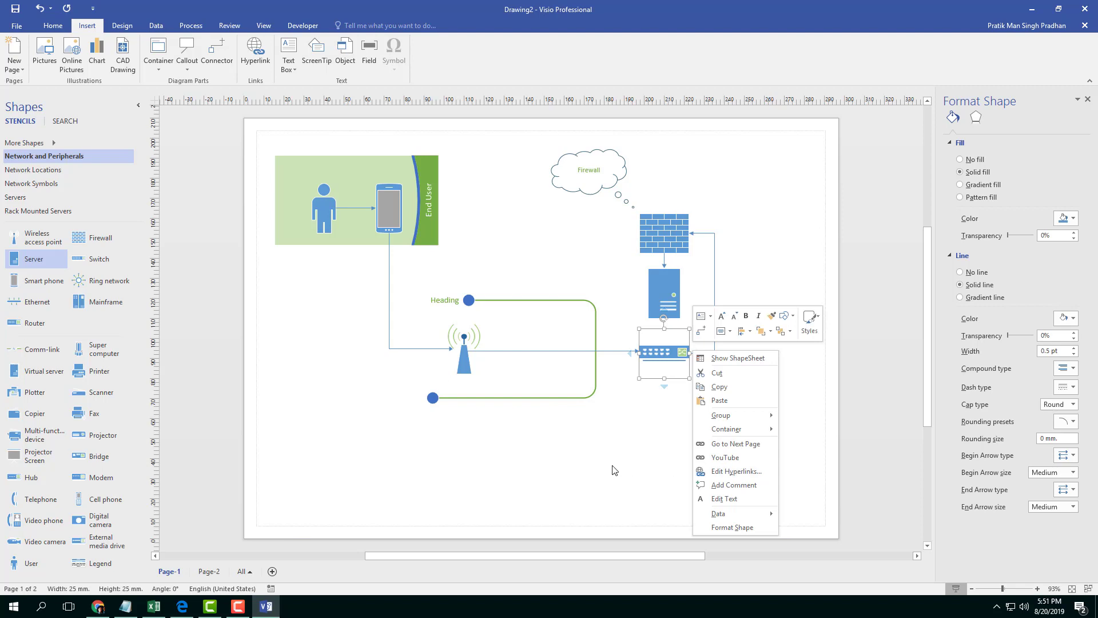
key("Escape")
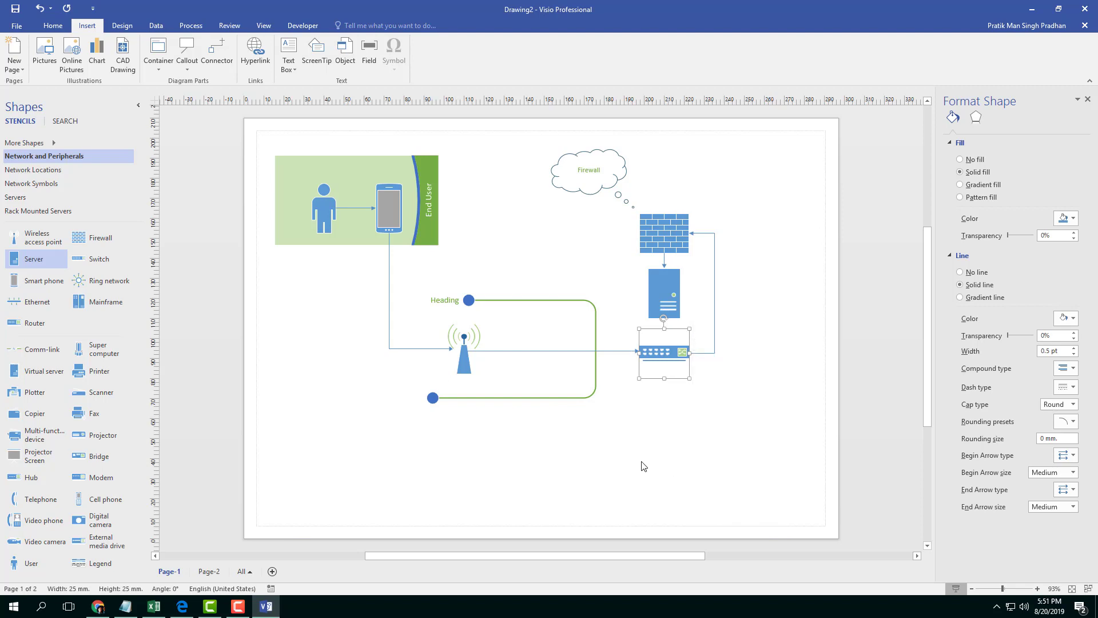